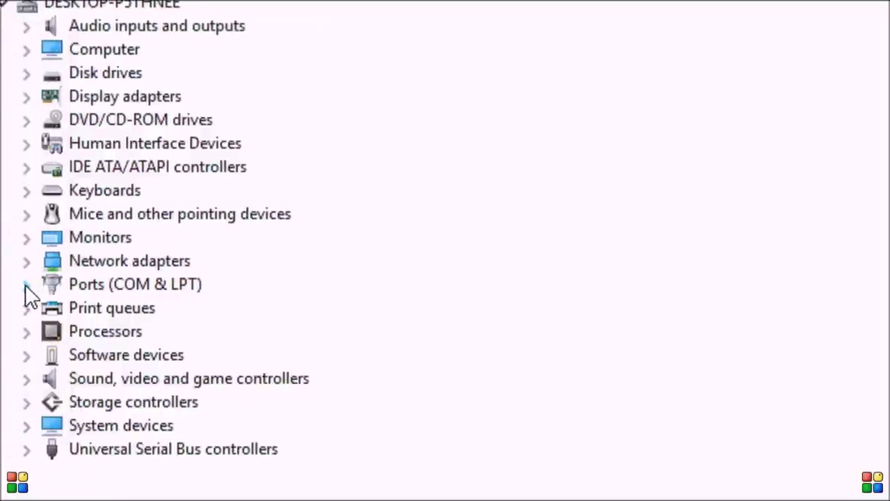
# Step: Expand Ports (COM & LPT) in Device Manager and bring the Miracle Box window to the front
pyautogui.click(11, 284)
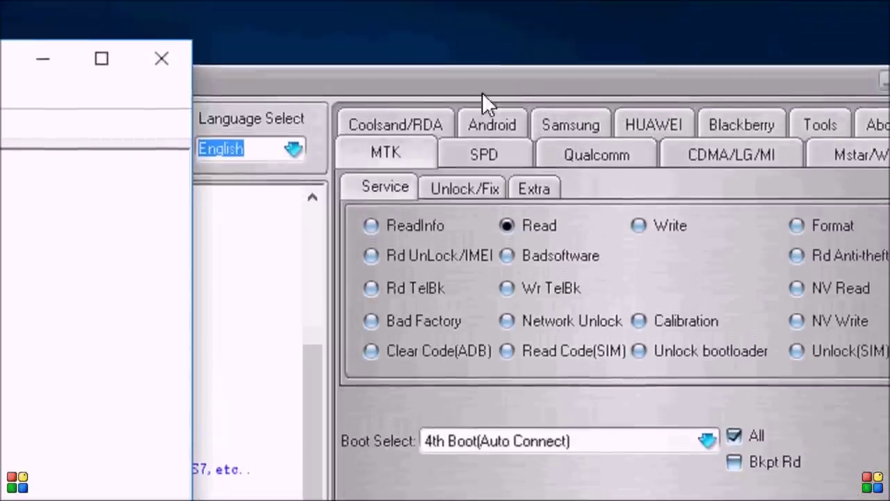
pyautogui.click(417, 59)
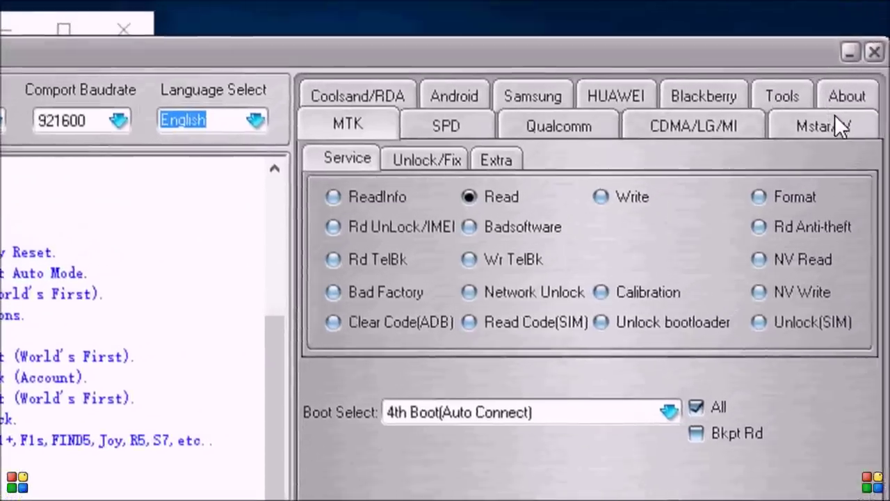
# Step: Examine the service options offered for the MTK, SPD, Qualcomm, CDMA/LG/MI, Mstar/W, Coolsand/RDA and Blackberry platforms
pyautogui.click(878, 99)
pyautogui.click(724, 139)
pyautogui.click(515, 149)
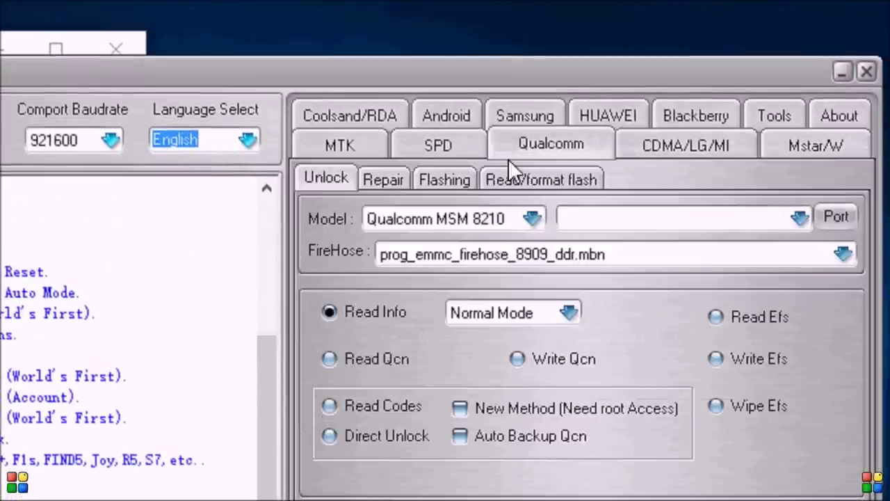
pyautogui.click(424, 145)
pyautogui.click(340, 150)
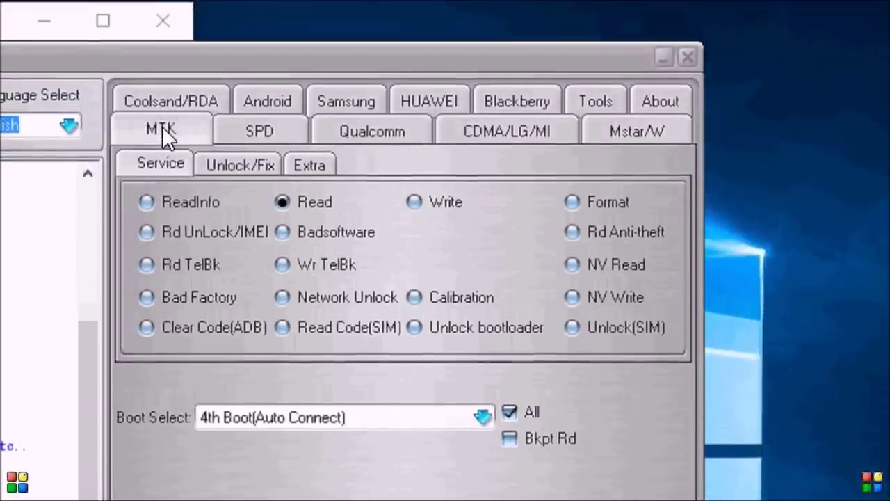
pyautogui.click(148, 126)
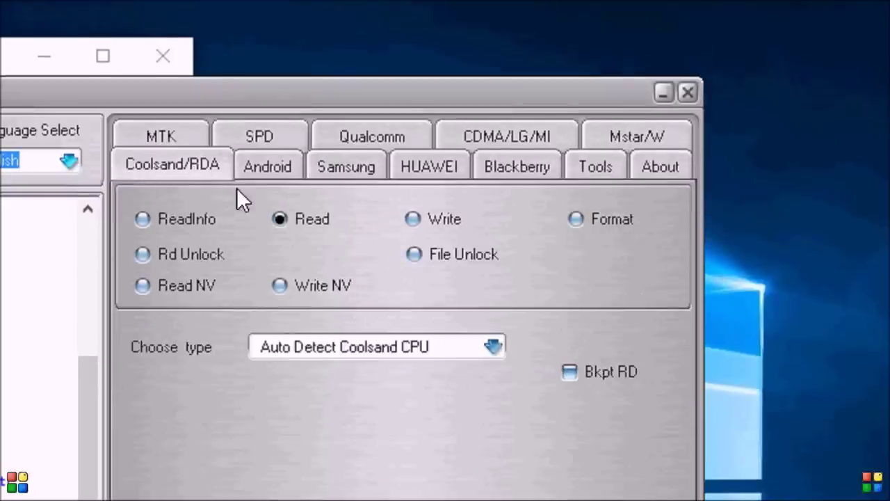
pyautogui.click(167, 134)
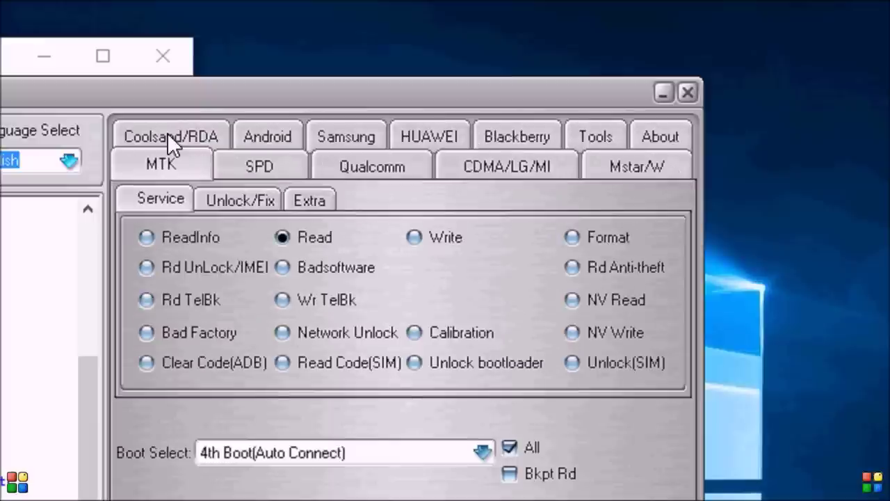
pyautogui.click(273, 175)
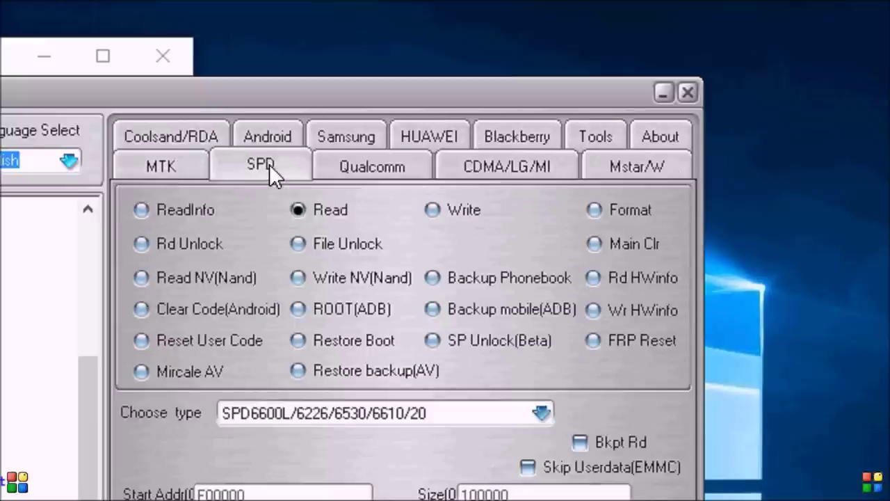
pyautogui.click(400, 166)
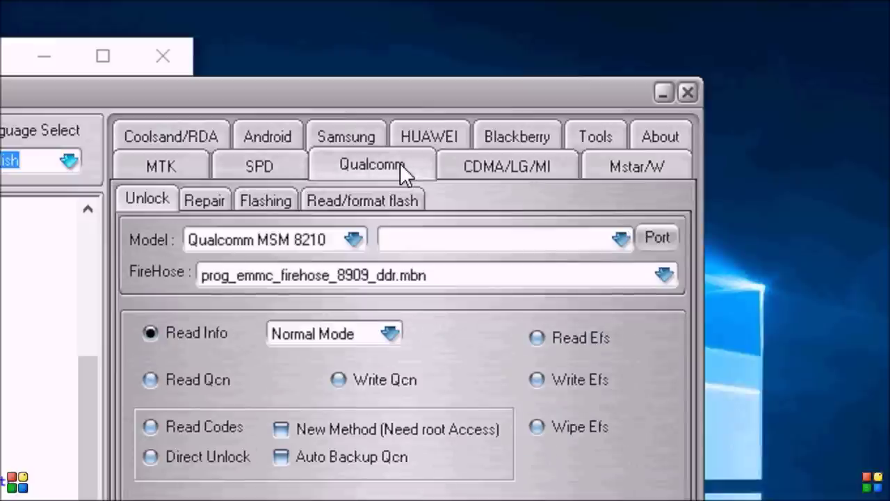
pyautogui.click(502, 172)
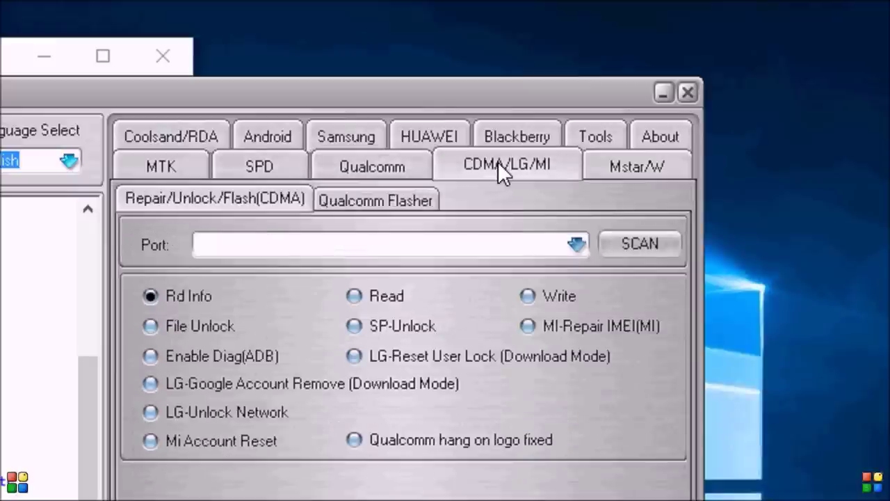
pyautogui.click(637, 160)
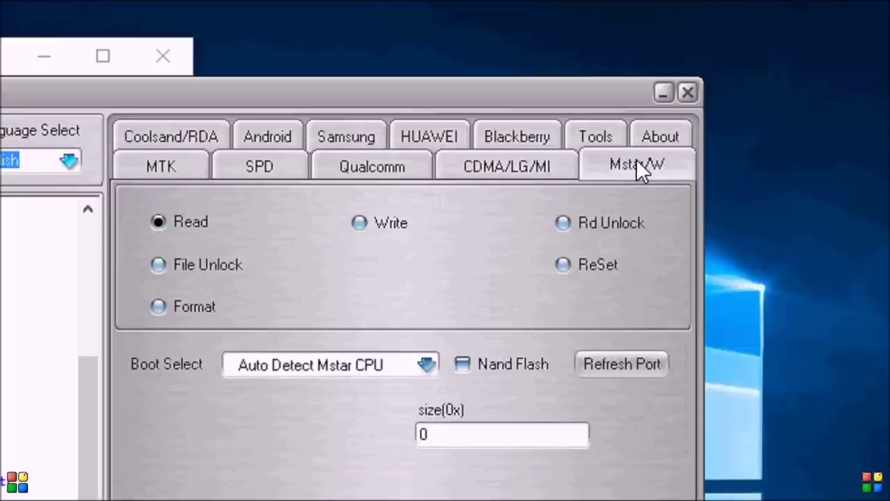
pyautogui.click(520, 136)
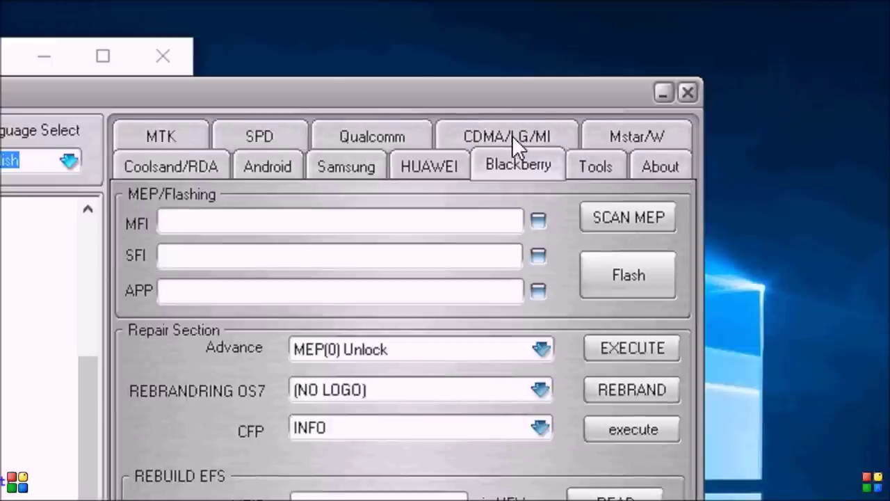
# Step: Examine the Android home service options for both the ADB and Fastboot modes
pyautogui.click(263, 167)
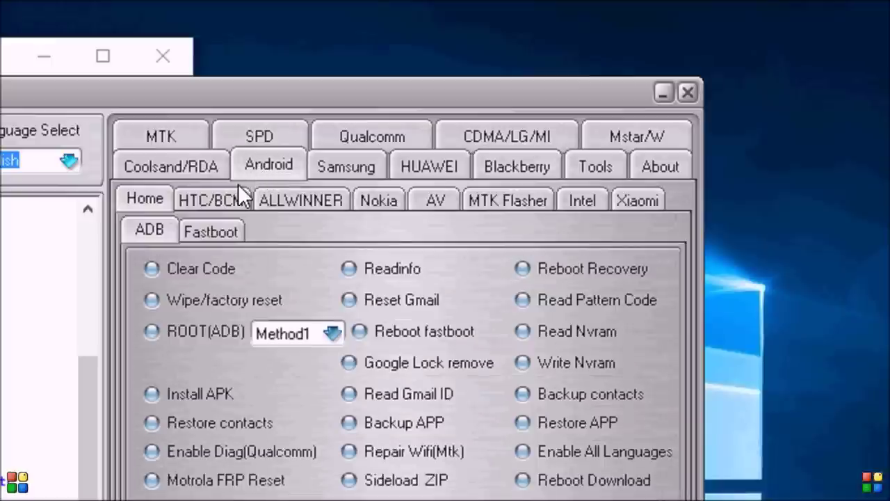
pyautogui.click(217, 234)
pyautogui.click(164, 232)
pyautogui.click(194, 234)
pyautogui.click(146, 229)
pyautogui.click(194, 230)
pyautogui.click(153, 230)
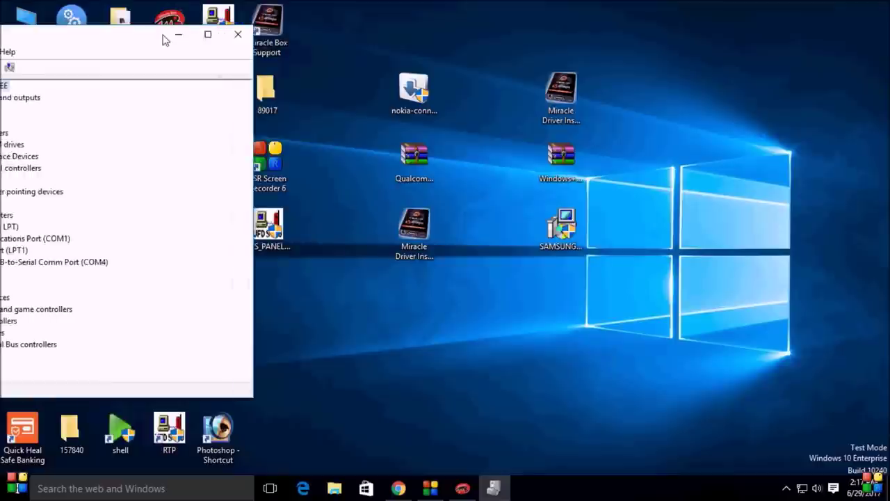
# Step: Move the Device Manager window fully into view beside the driver files on the desktop
pyautogui.moveTo(136, 28); pyautogui.dragTo(240, 27)
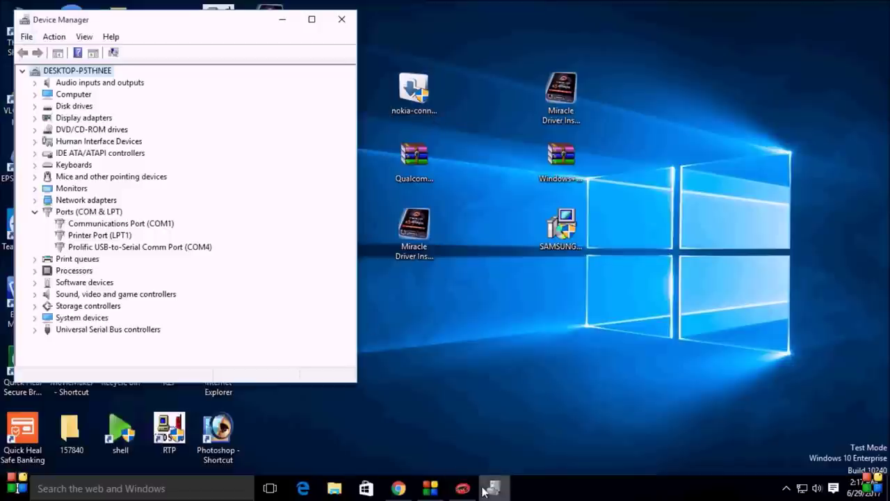
pyautogui.click(506, 67)
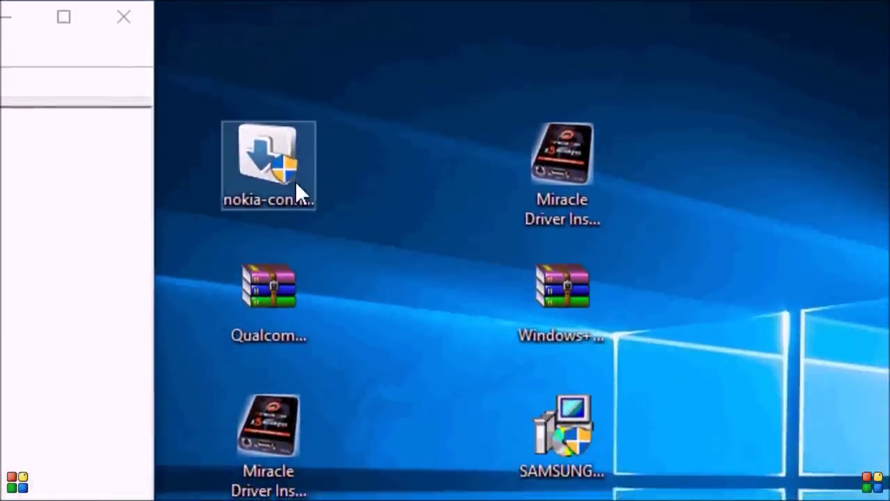
# Step: Check the names and details of the Nokia, Miracle, Qualcomm, Windows 10 MTK and Samsung driver files on the desktop
pyautogui.click(270, 162)
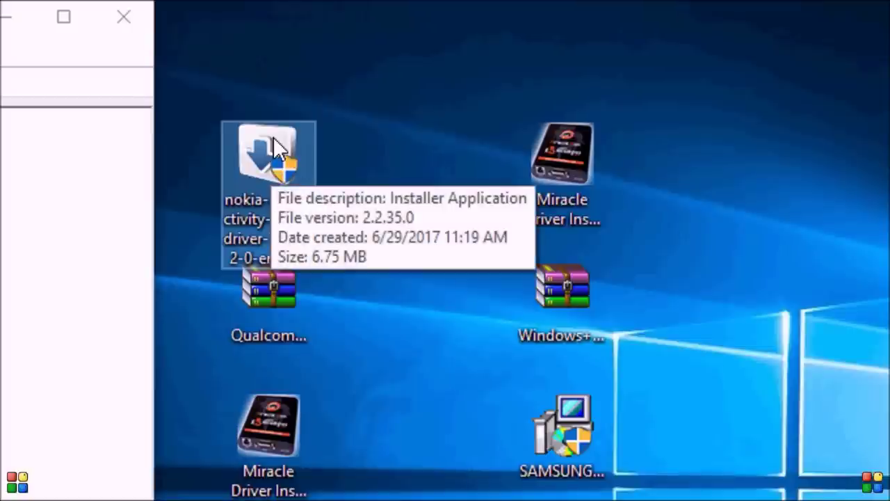
pyautogui.click(583, 161)
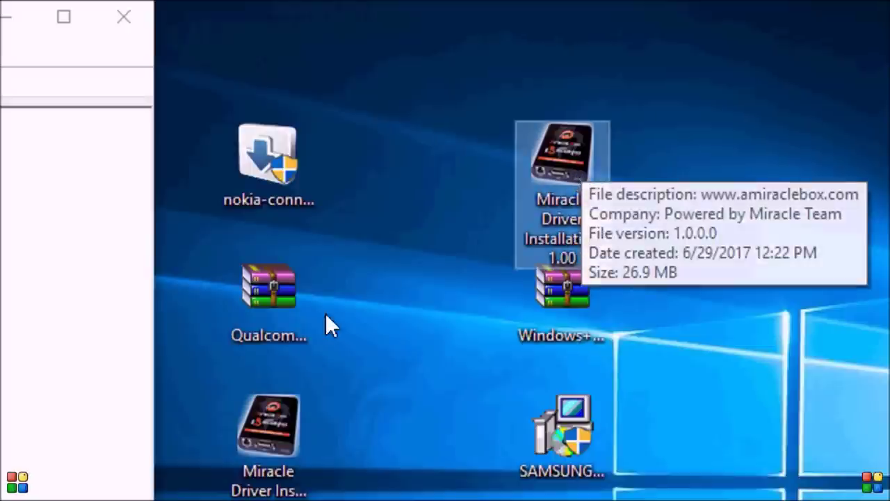
pyautogui.click(260, 295)
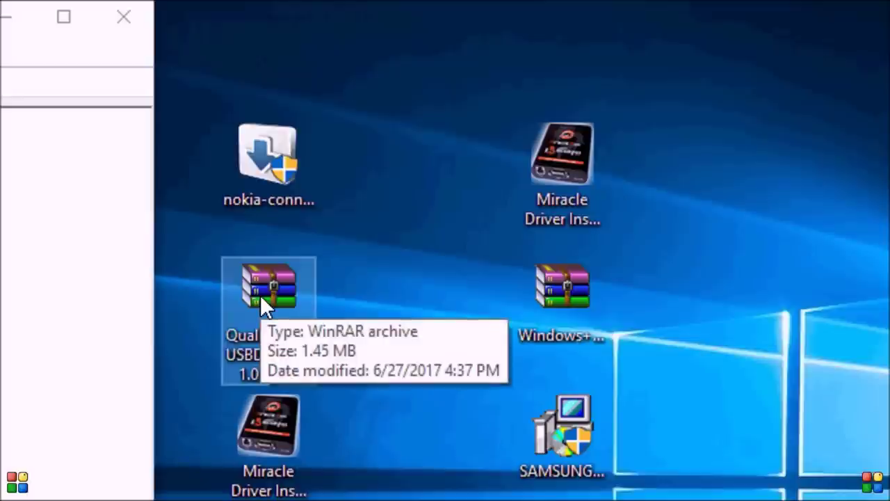
pyautogui.click(542, 313)
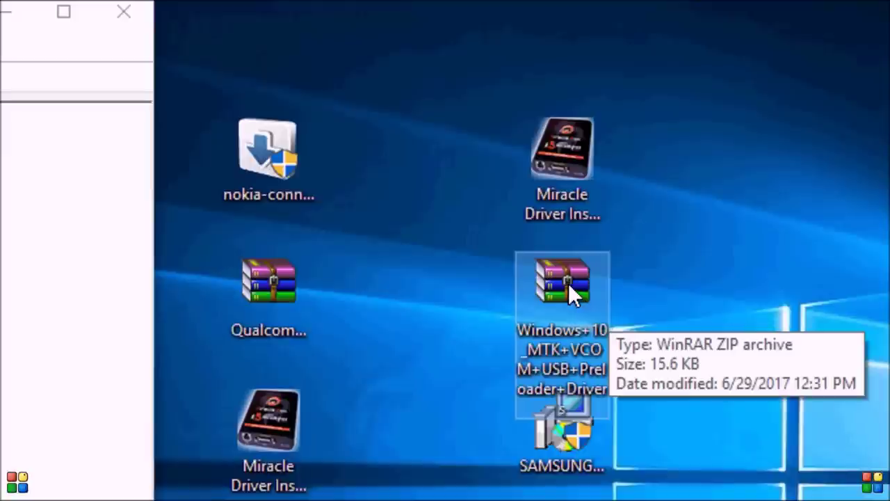
pyautogui.click(269, 424)
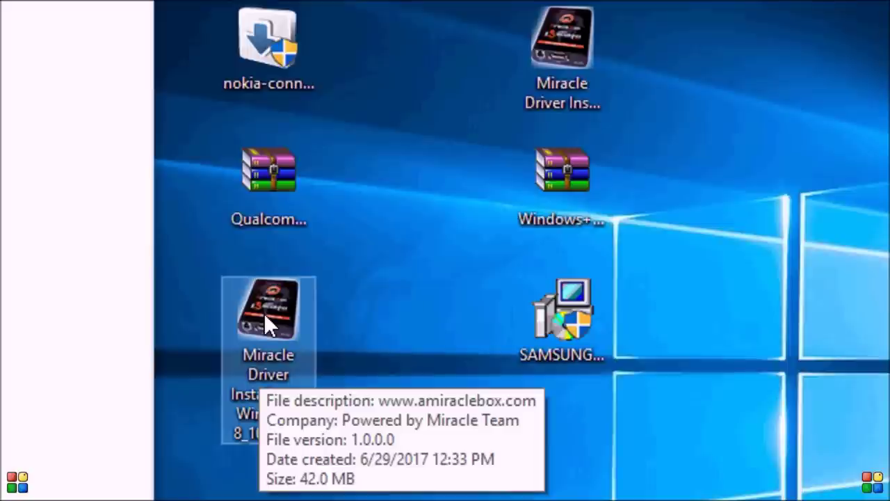
pyautogui.click(578, 311)
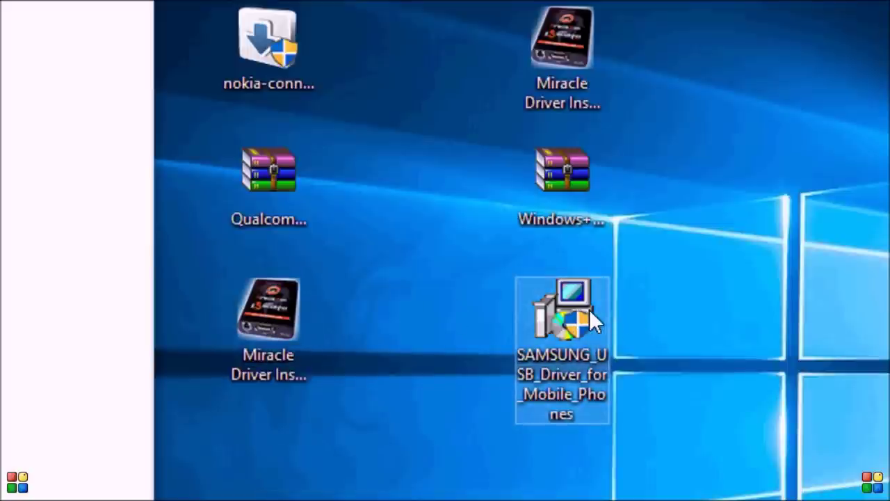
pyautogui.moveTo(583, 327)
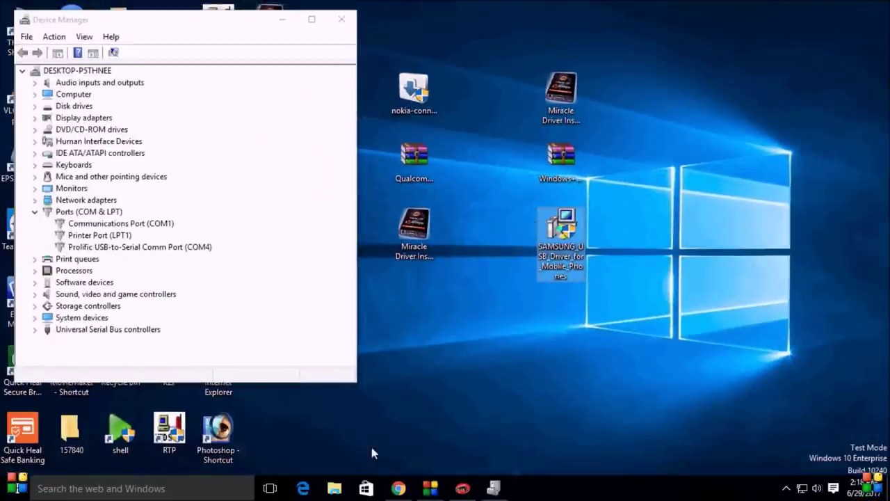
# Step: Switch to Chrome and download the Nokia Connectivity Cable Driver from its bookmarked Uptodown page, then return to the new tab page
pyautogui.click(399, 488)
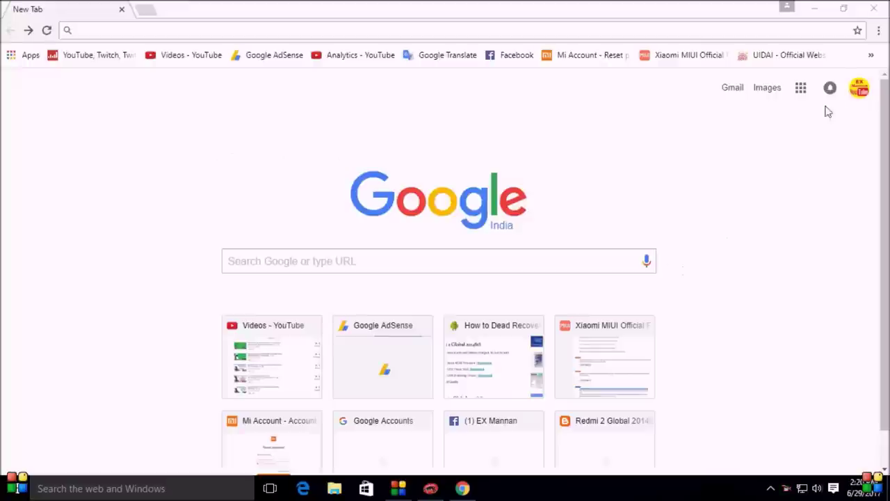
pyautogui.click(871, 55)
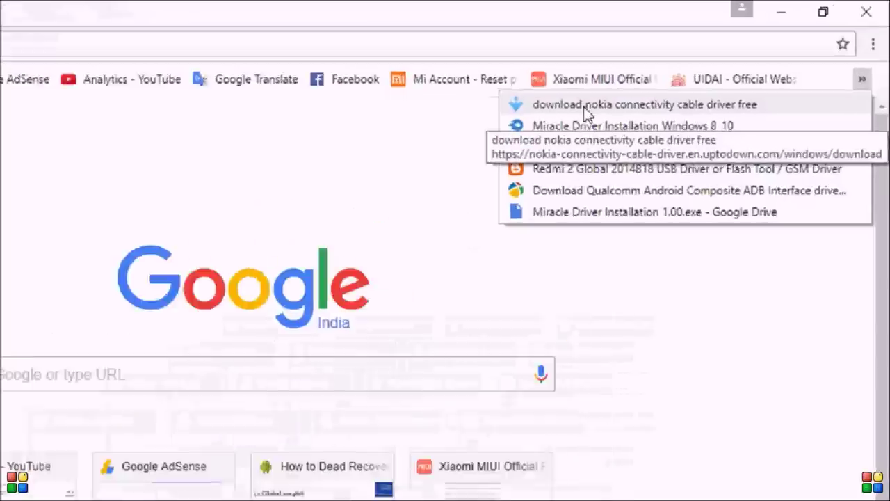
pyautogui.click(587, 111)
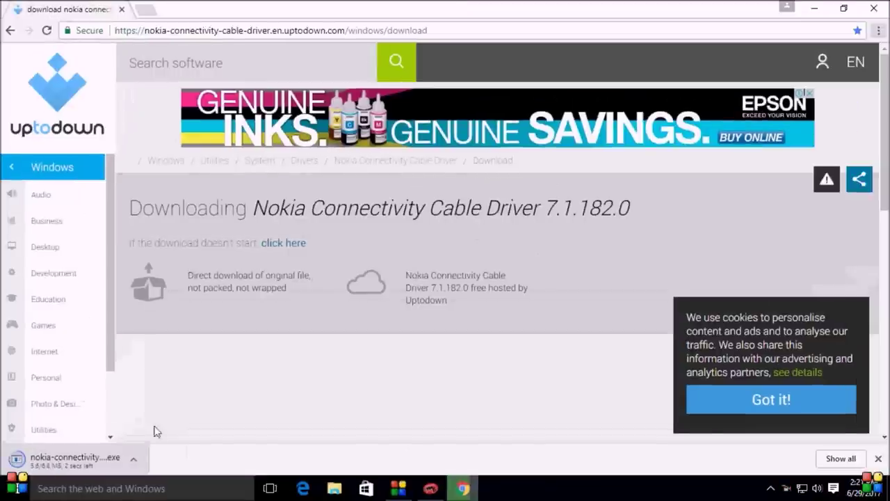
pyautogui.click(12, 31)
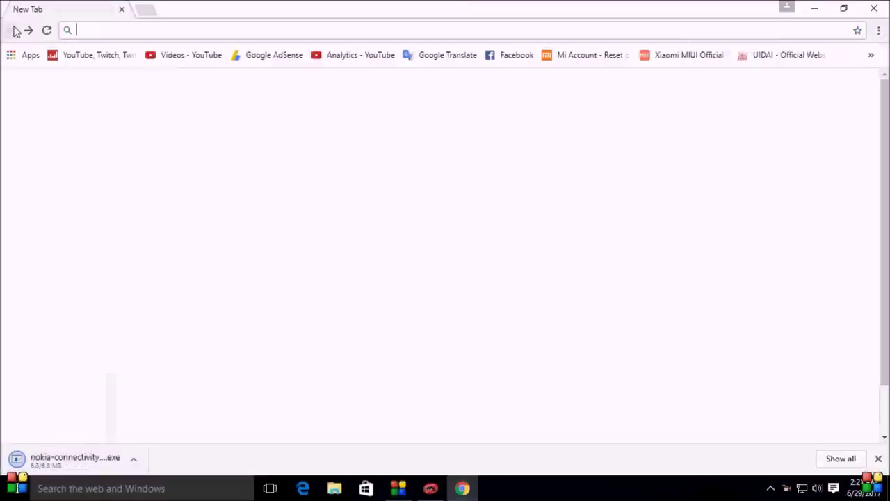
# Step: Try to download Miracle Driver Installation Windows 8_10 from its bookmarked MediaFire page
pyautogui.click(872, 56)
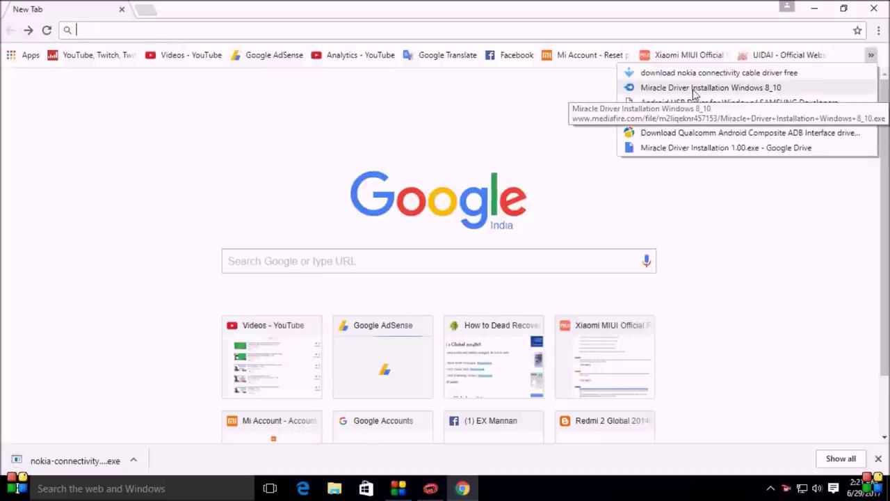
pyautogui.click(694, 89)
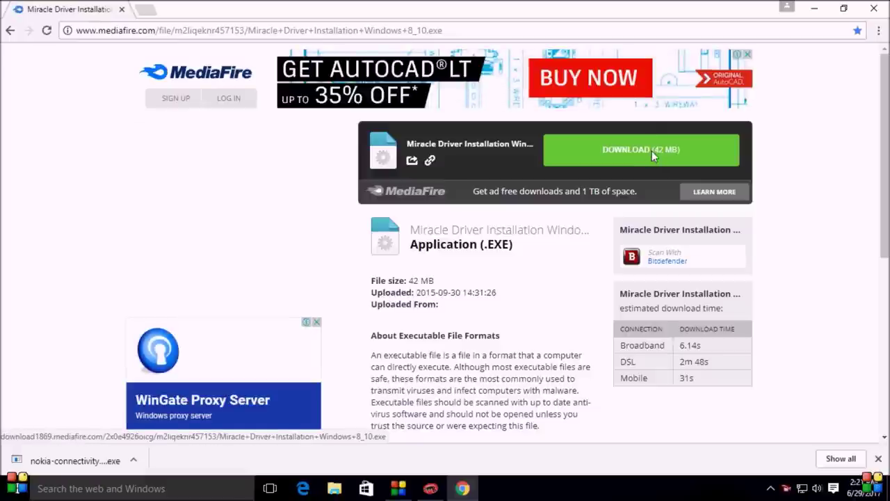
pyautogui.click(652, 151)
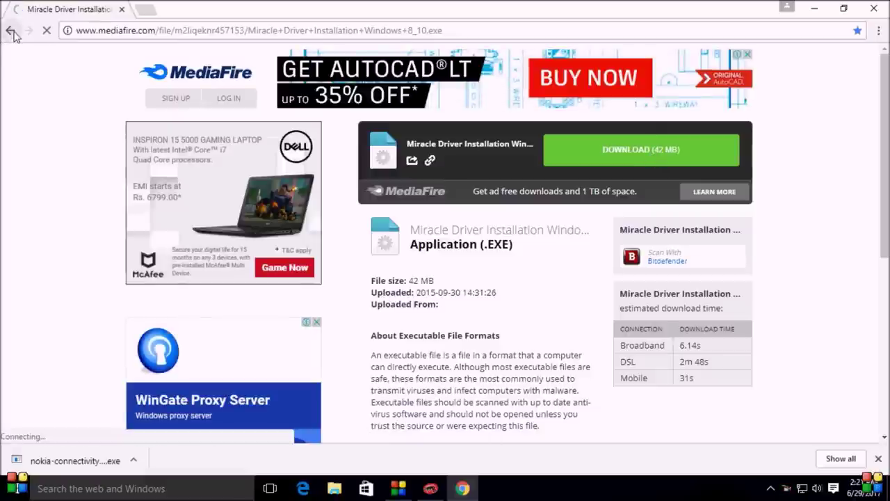
pyautogui.click(11, 32)
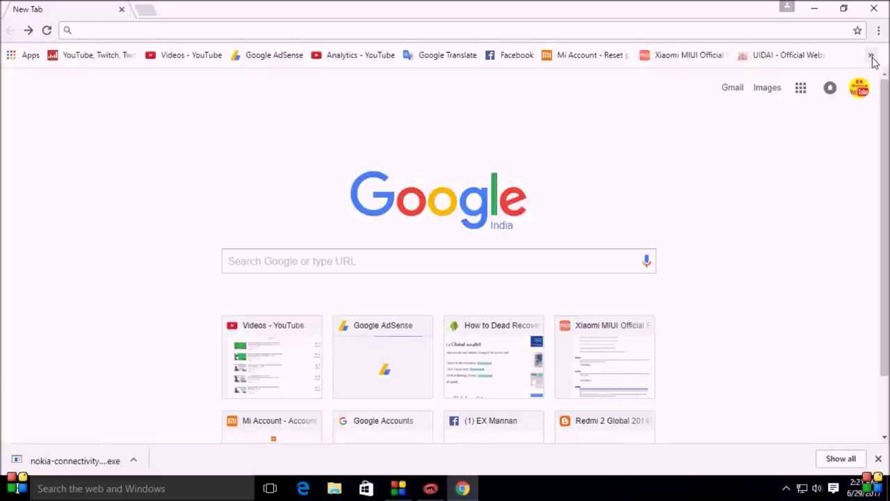
# Step: Open the bookmarked Samsung Developers page for the Android USB Driver for Windows and look through it for the driver download
pyautogui.click(873, 57)
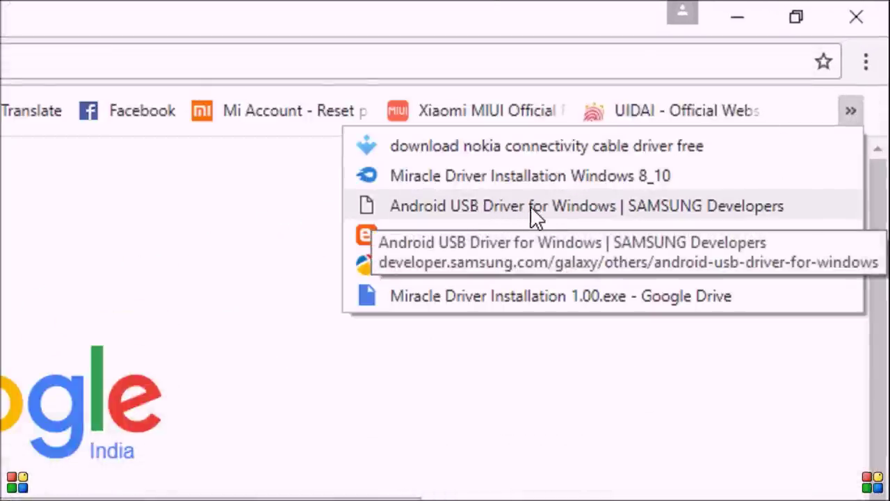
pyautogui.click(631, 207)
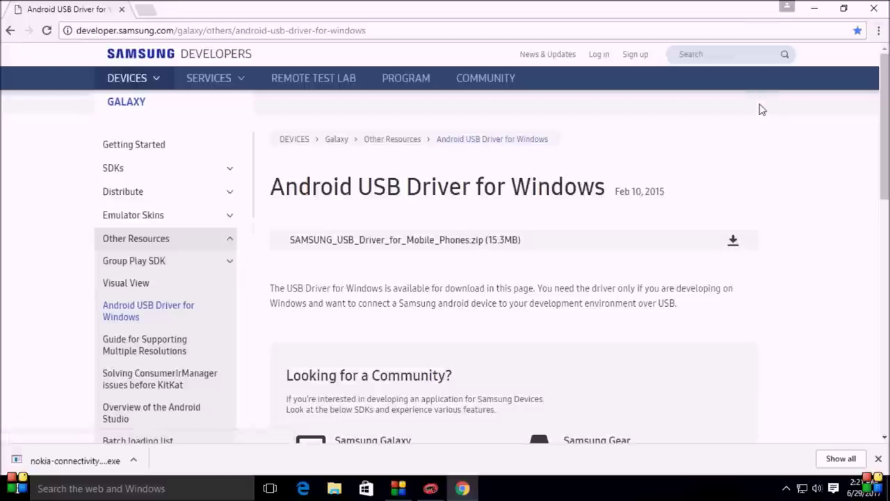
pyautogui.scroll(-3, 758, 112)
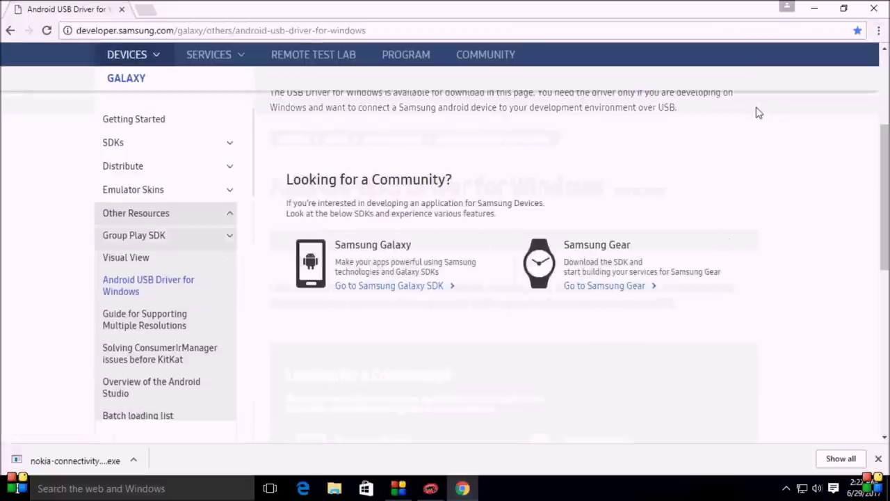
pyautogui.scroll(-2, 759, 113)
pyautogui.scroll(-3, 758, 113)
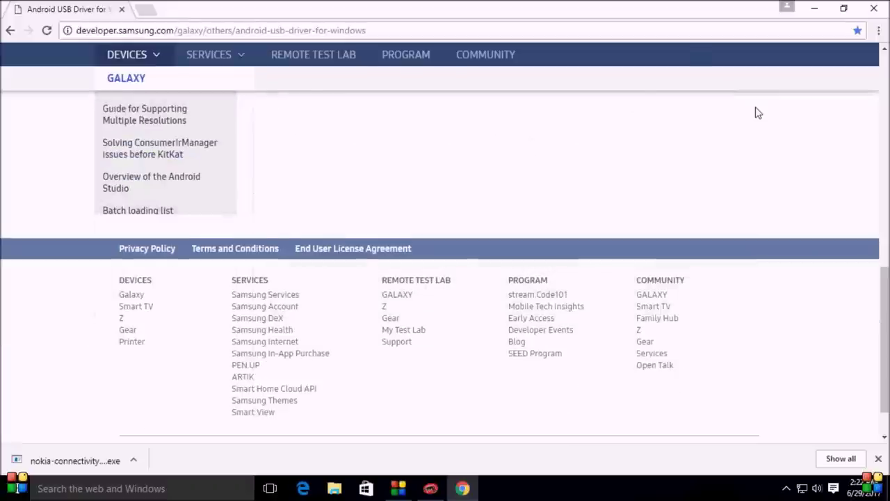
pyautogui.scroll(6, 759, 112)
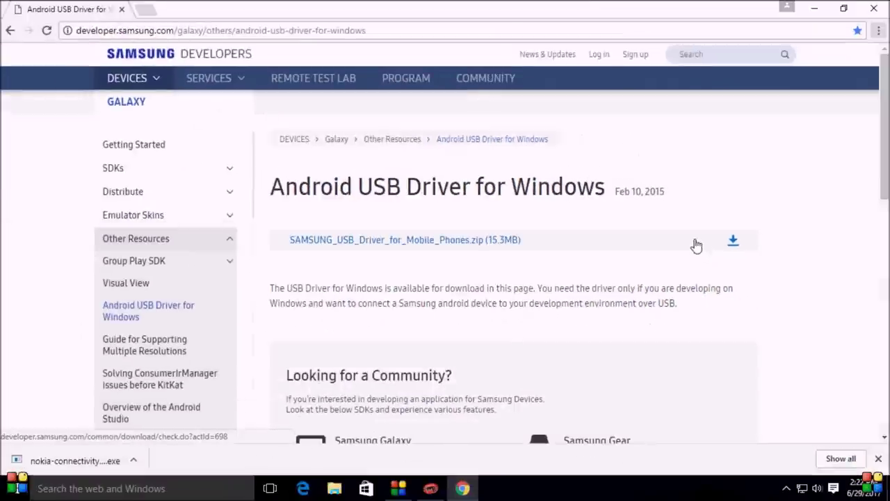
# Step: Open the bookmarked Redmi 2 Global 2014818 USB Driver page and locate the Windows 10 x64 download under Qualcomm HS-USB QDLoader 9008 Drivers
pyautogui.click(10, 30)
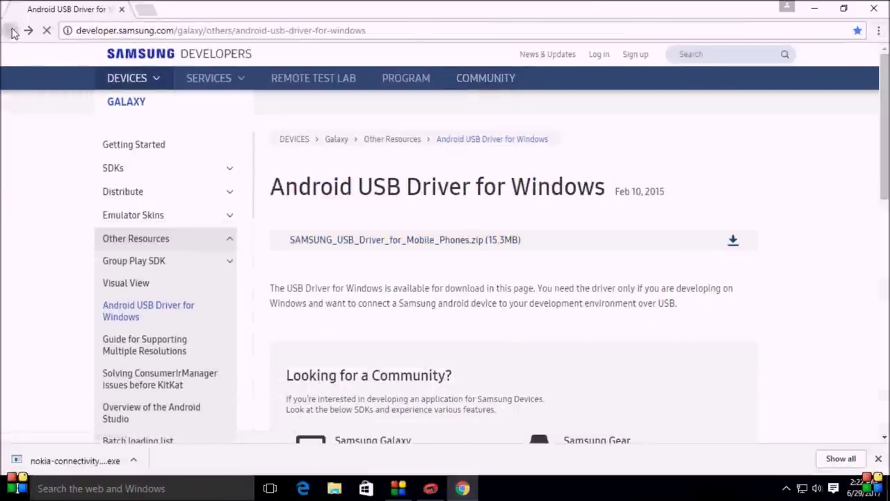
pyautogui.click(871, 55)
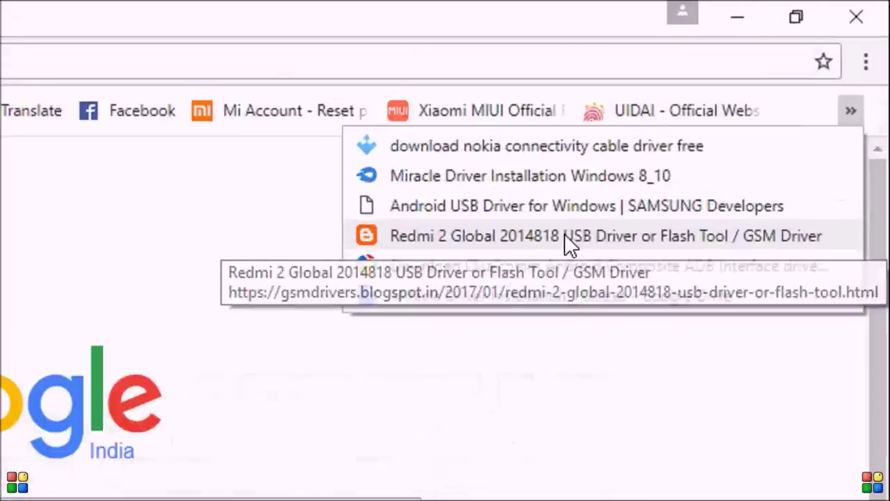
pyautogui.click(564, 235)
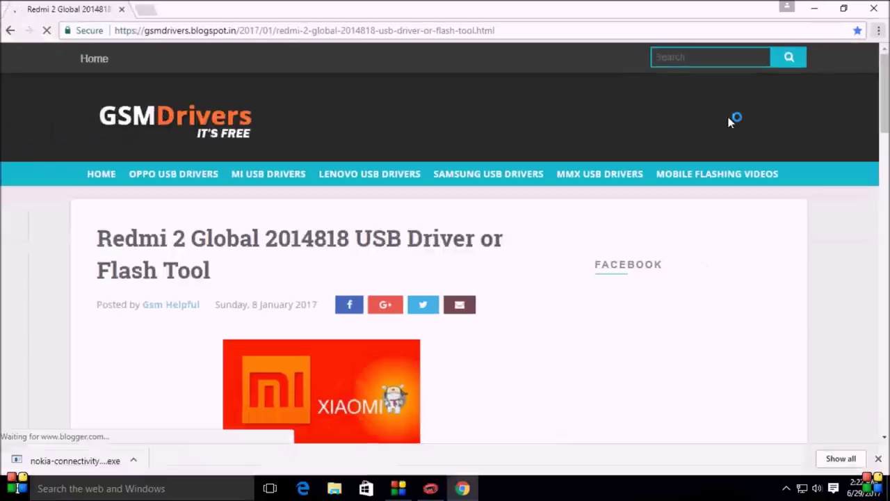
pyautogui.scroll(-2, 566, 281)
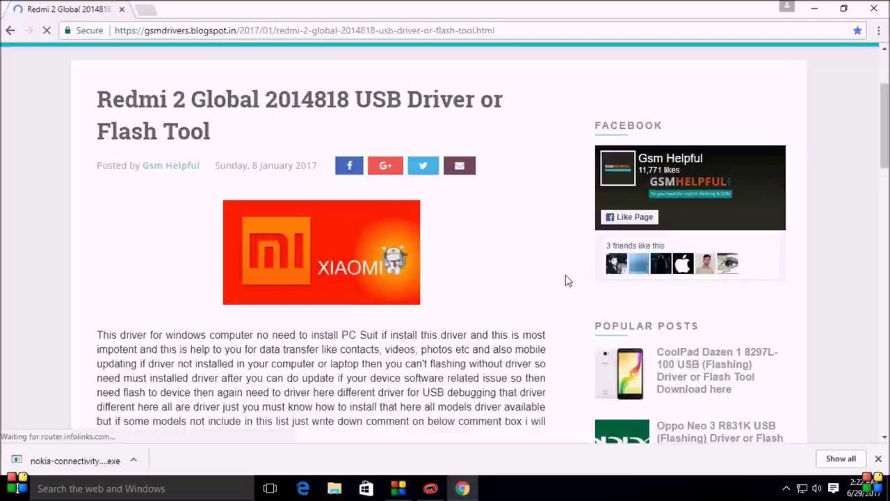
pyautogui.scroll(-5, 566, 280)
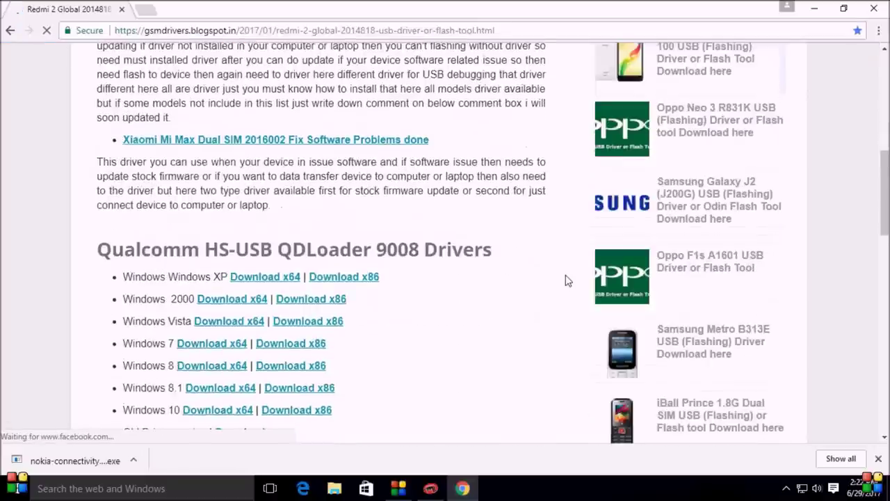
pyautogui.scroll(-1, 566, 280)
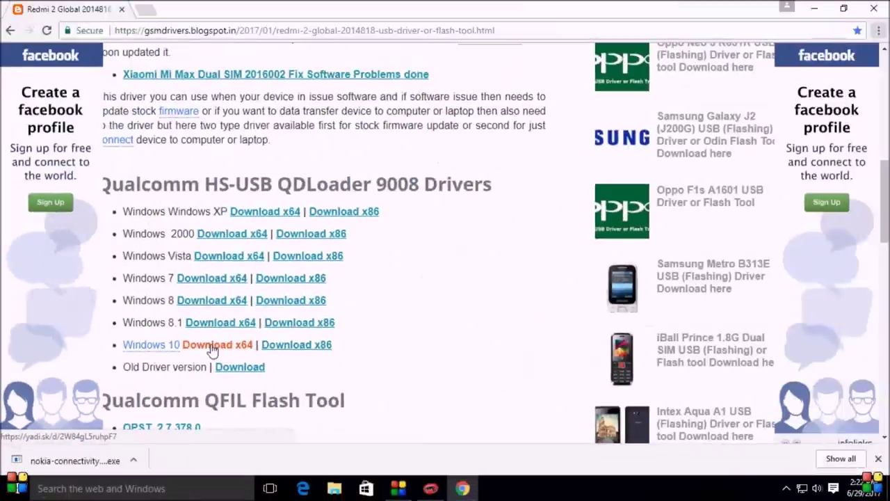
# Step: Open the bookmarked DriverPack page for Qualcomm Android Composite ADB Interface drivers for Windows 10 x64
pyautogui.click(11, 31)
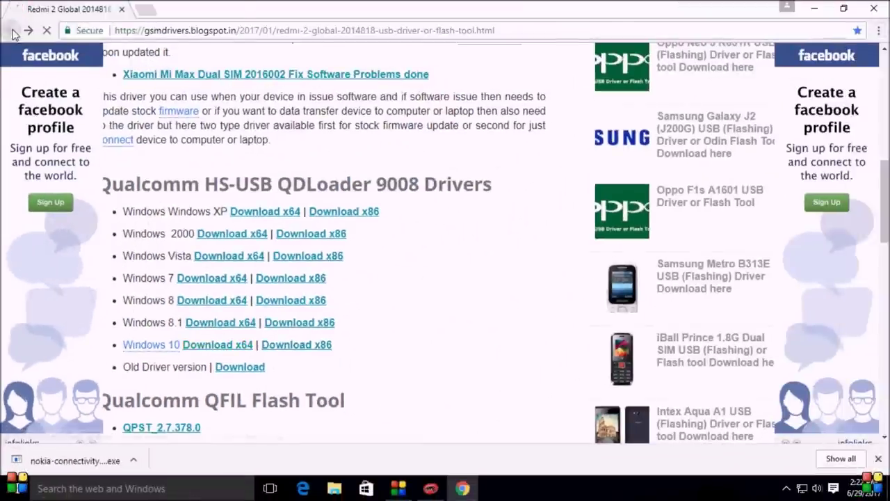
pyautogui.click(871, 55)
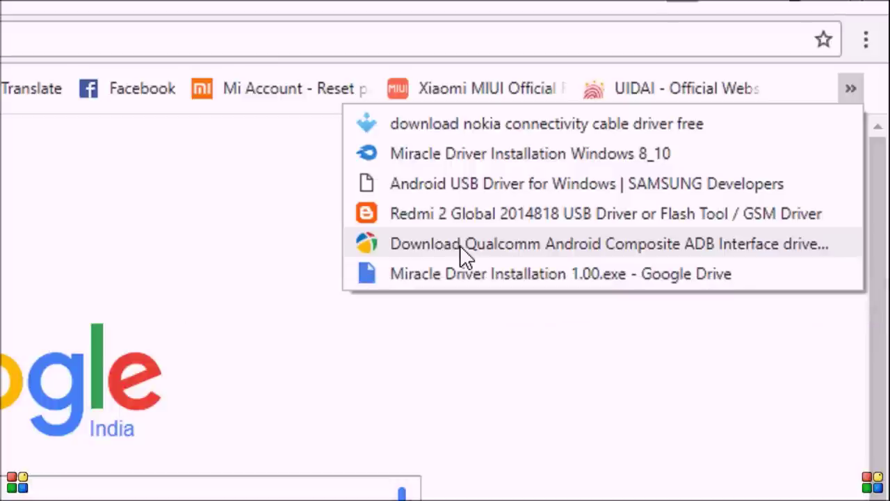
pyautogui.click(460, 245)
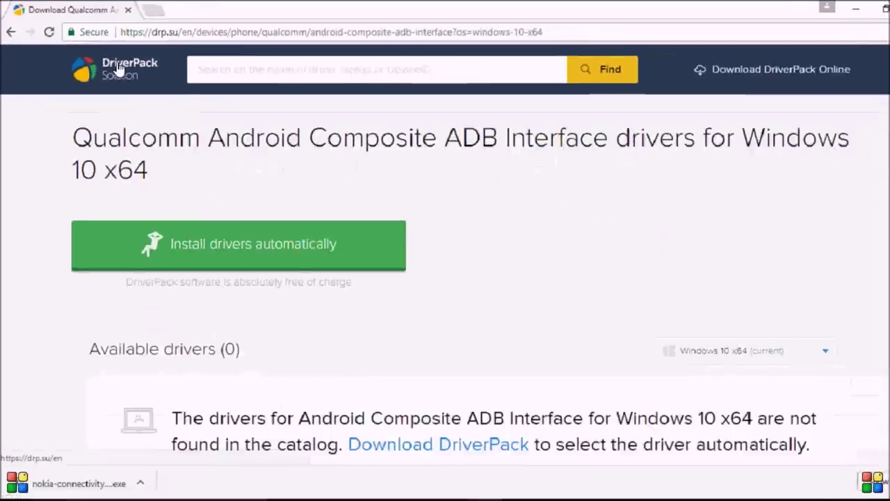
# Step: View the bookmarked Google Drive download page for Miracle Driver Installation 1.00.exe and close the browser
pyautogui.click(11, 30)
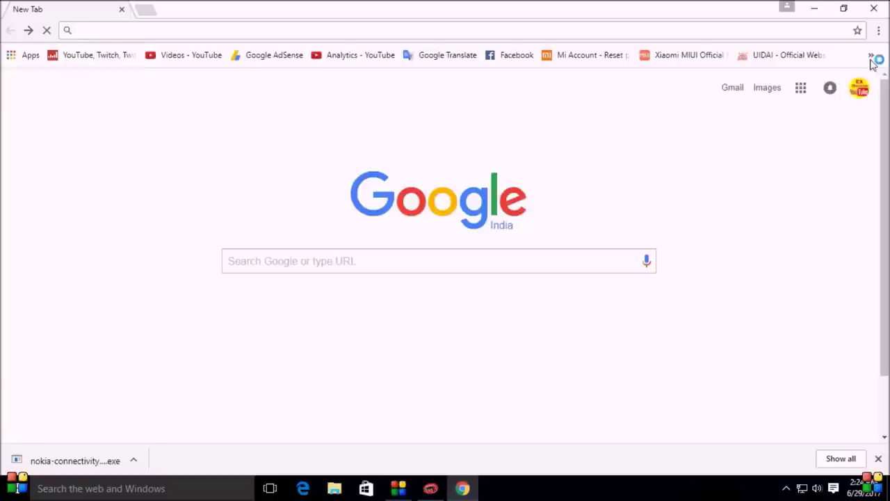
pyautogui.click(872, 56)
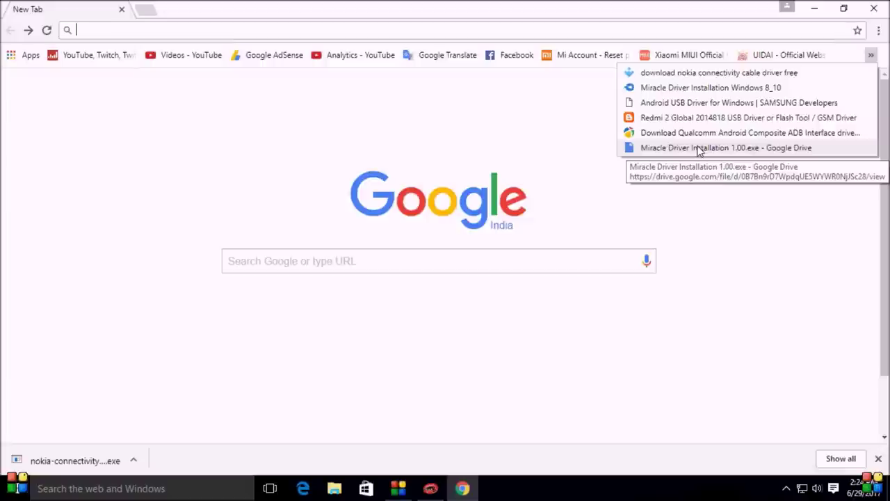
pyautogui.click(700, 149)
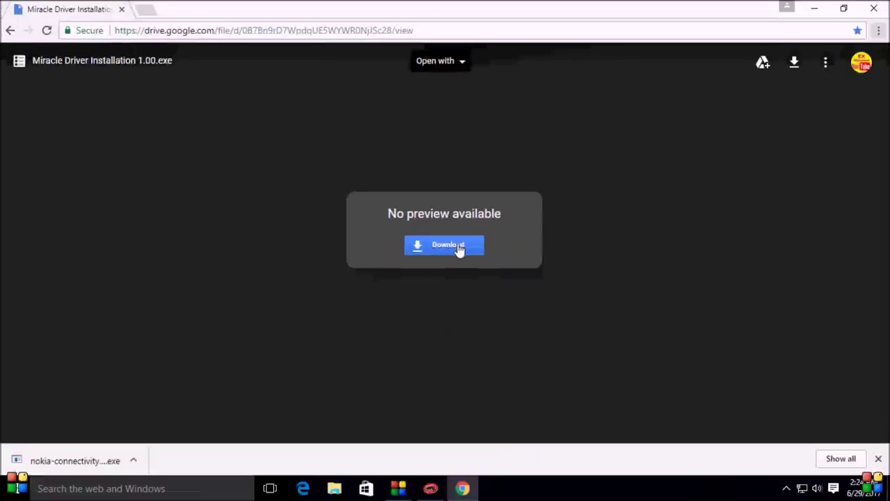
pyautogui.click(10, 30)
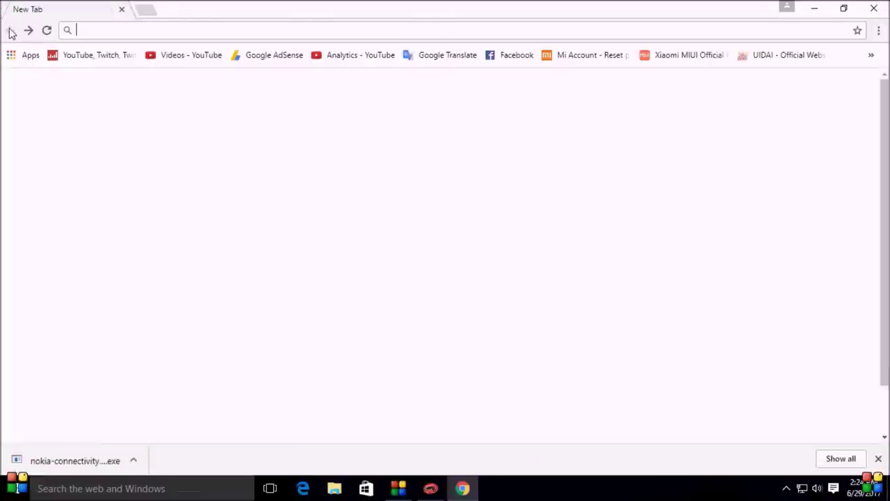
pyautogui.click(873, 9)
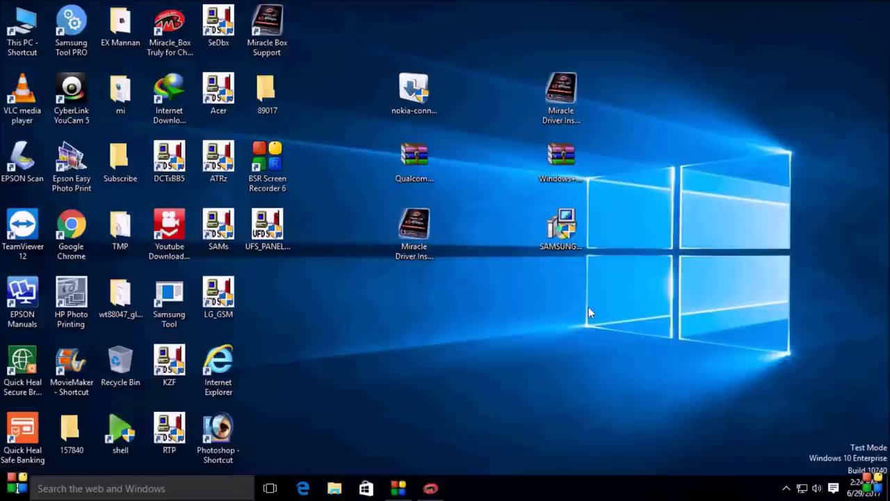
# Step: Run Miracle Driver Installation 1.00 from the desktop, accept its license agreement to view the driver options, and close the installer
pyautogui.click(569, 112)
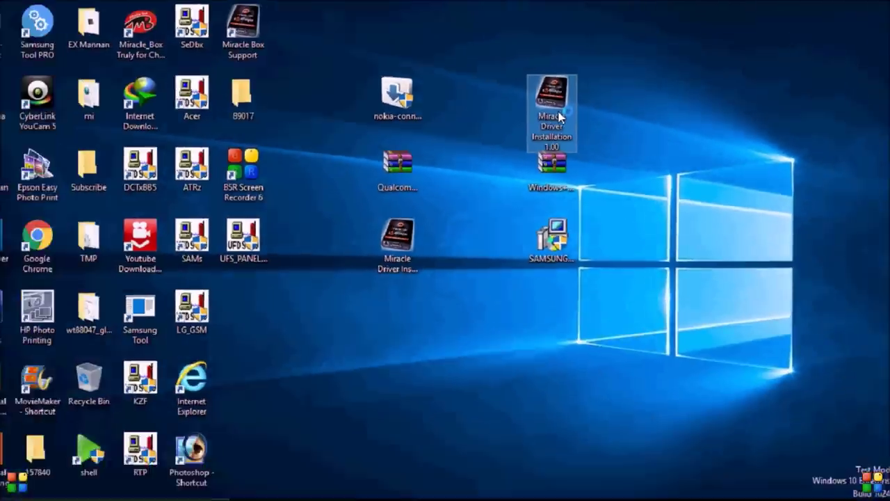
pyautogui.doubleClick(447, 221)
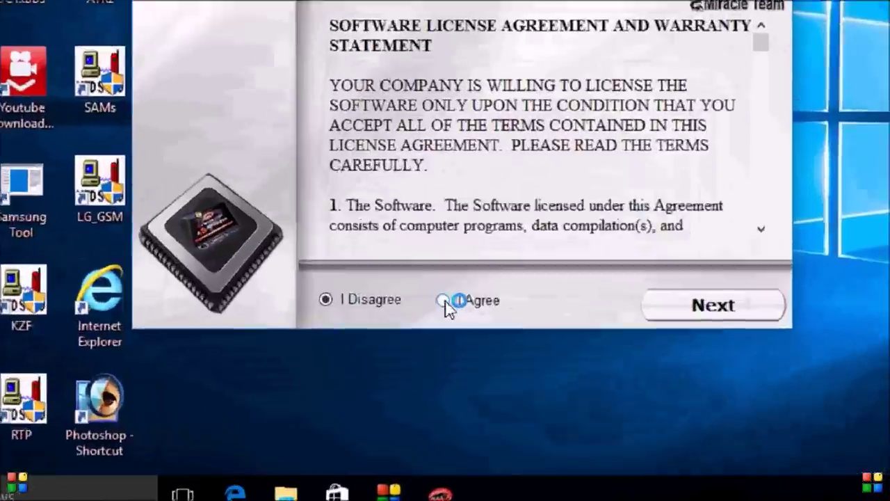
pyautogui.click(434, 367)
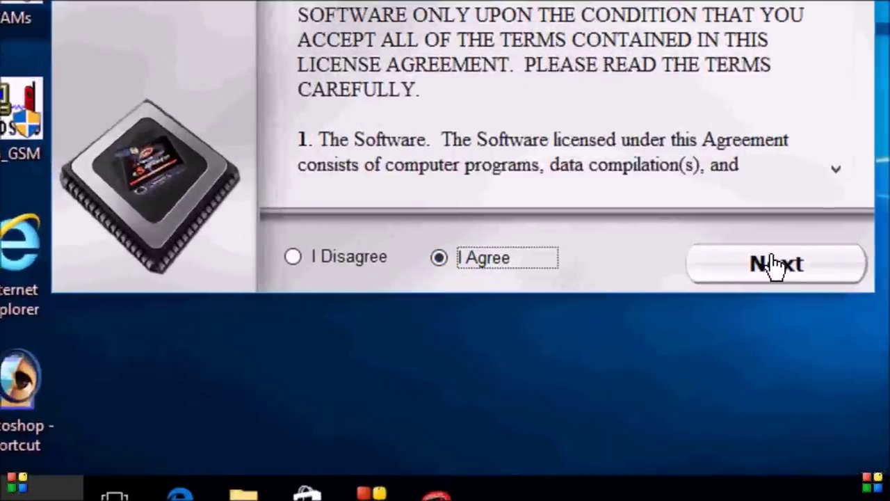
pyautogui.click(773, 266)
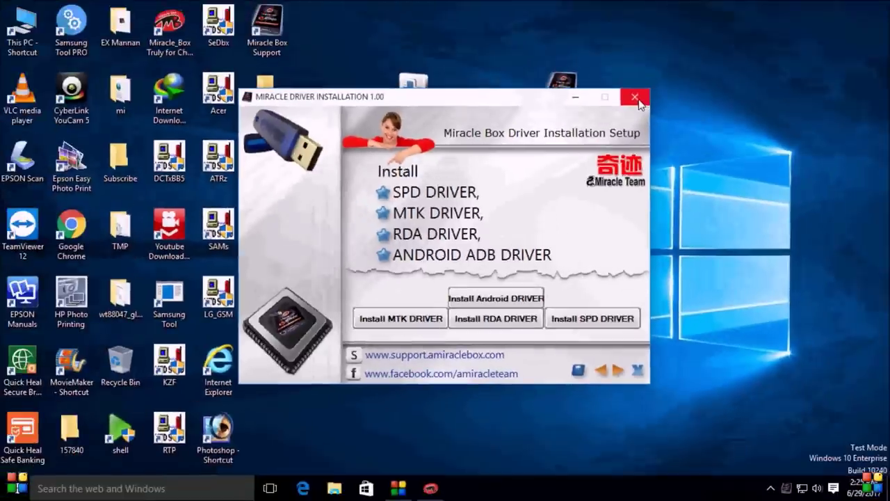
pyautogui.click(650, 65)
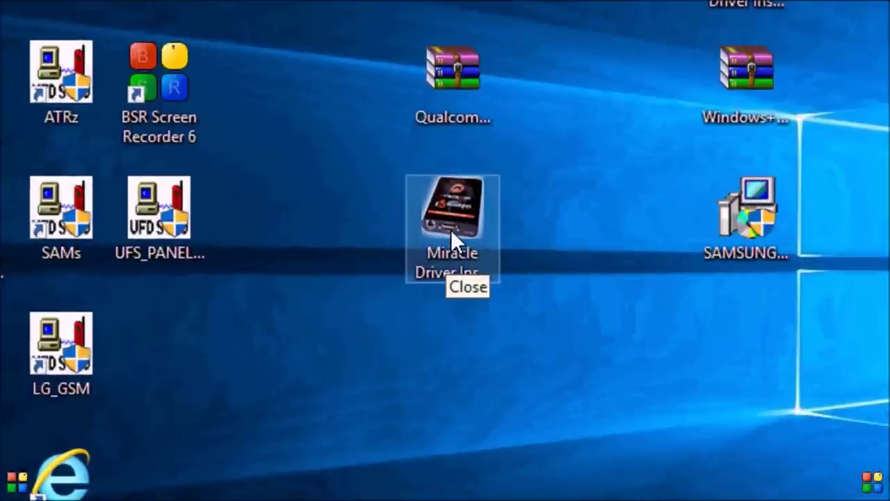
# Step: Run Miracle Driver Installation Windows 8_10_64bit from the desktop and accept its license agreement to reach the driver installation options
pyautogui.doubleClick(439, 235)
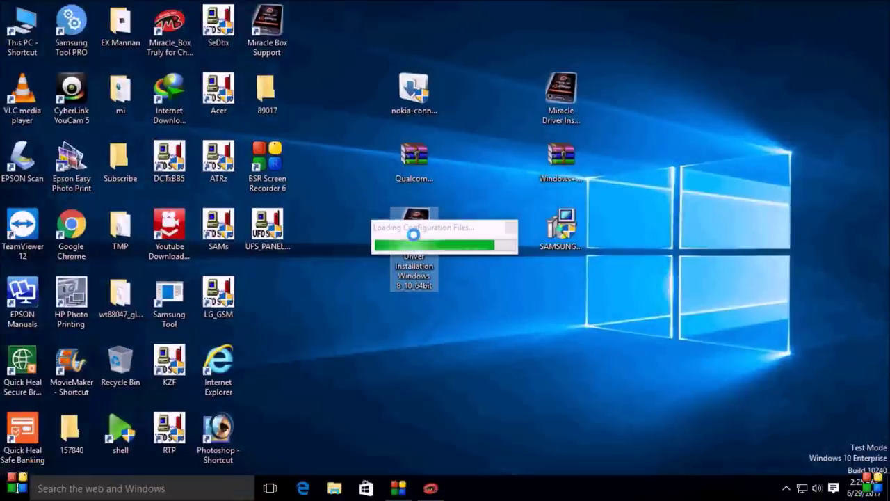
pyautogui.click(435, 369)
pyautogui.click(597, 371)
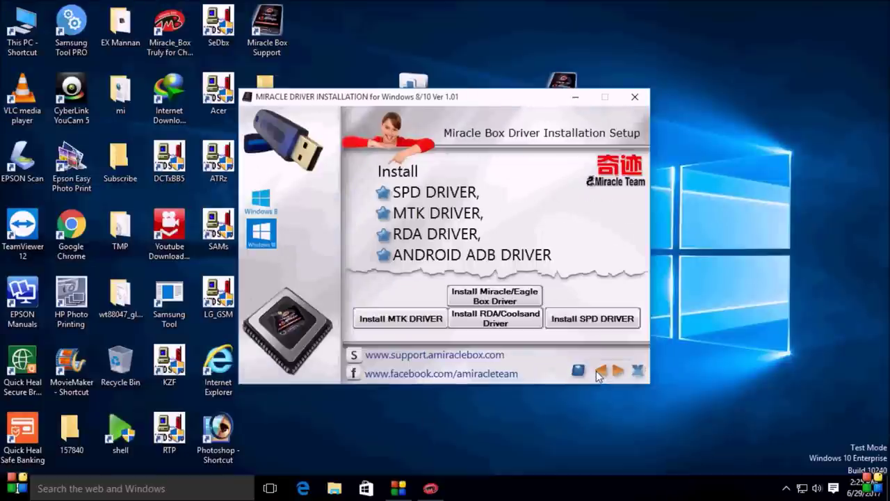